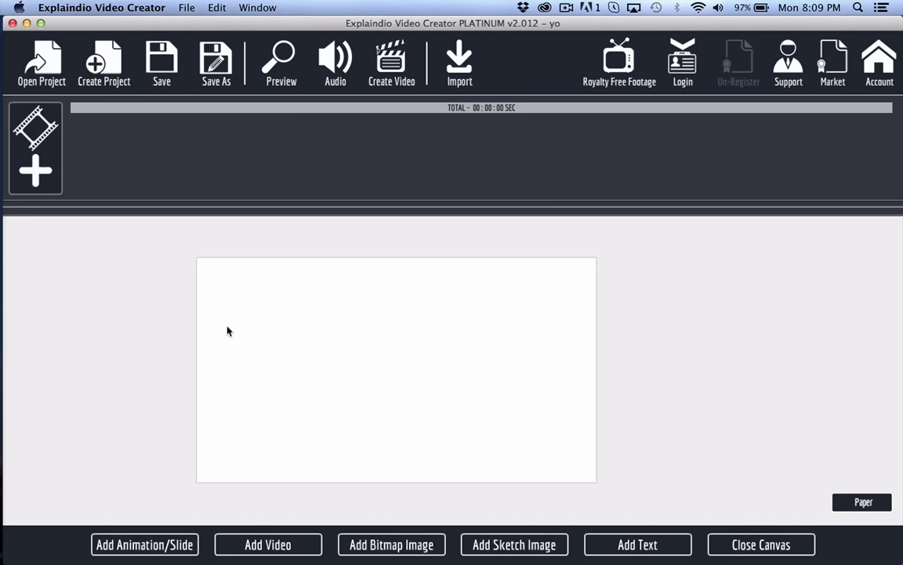
Step: Add the woman-playing-the-piano mp4 from local storage to the canvas as a 10-second scene
left_click(284, 549)
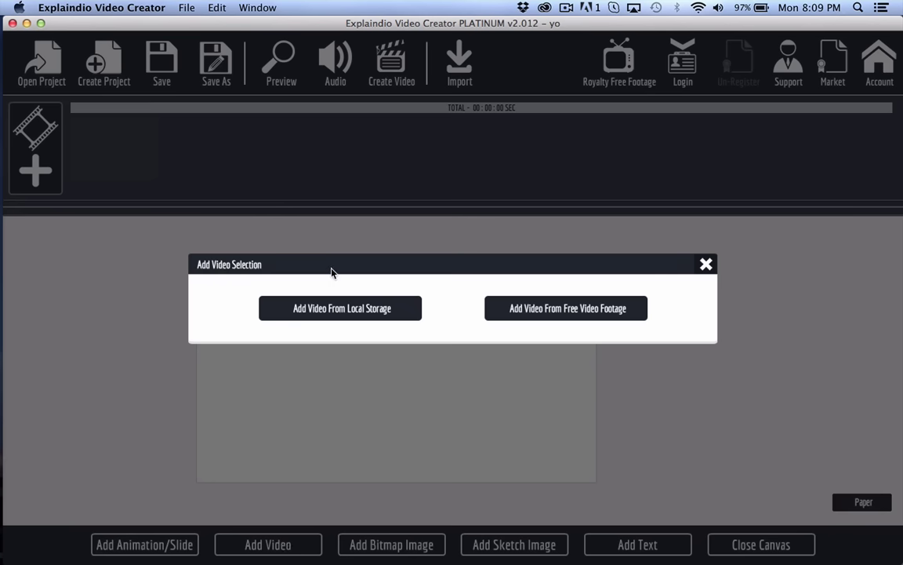
left_click(352, 311)
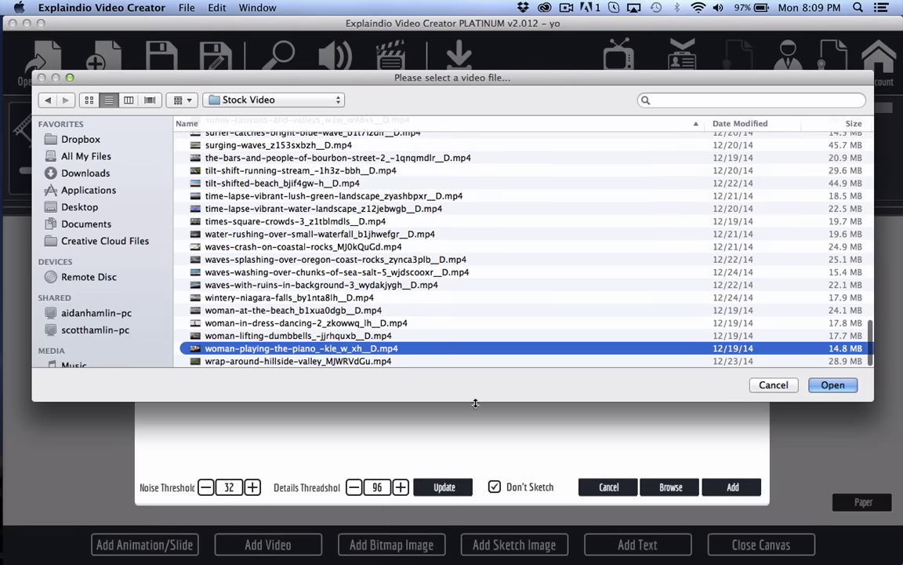
key("Return")
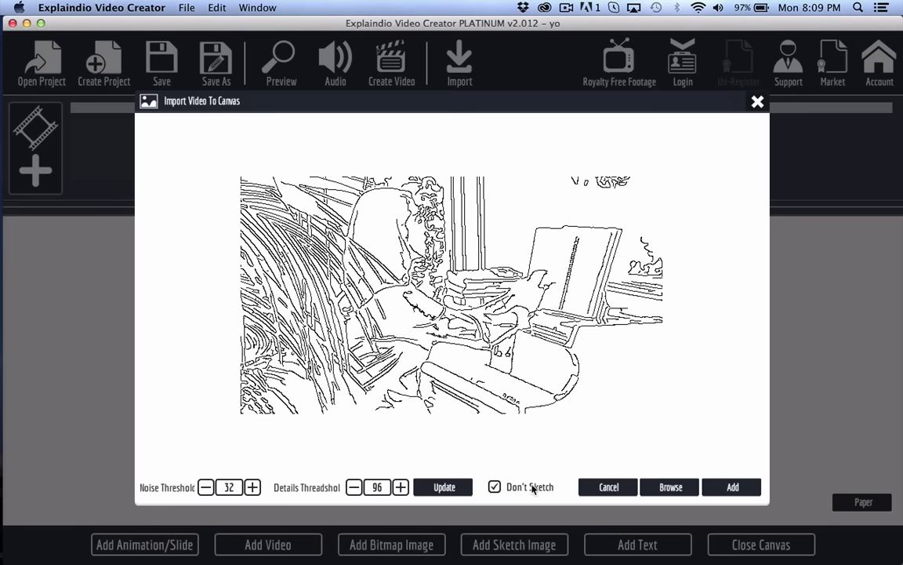
left_click(743, 494)
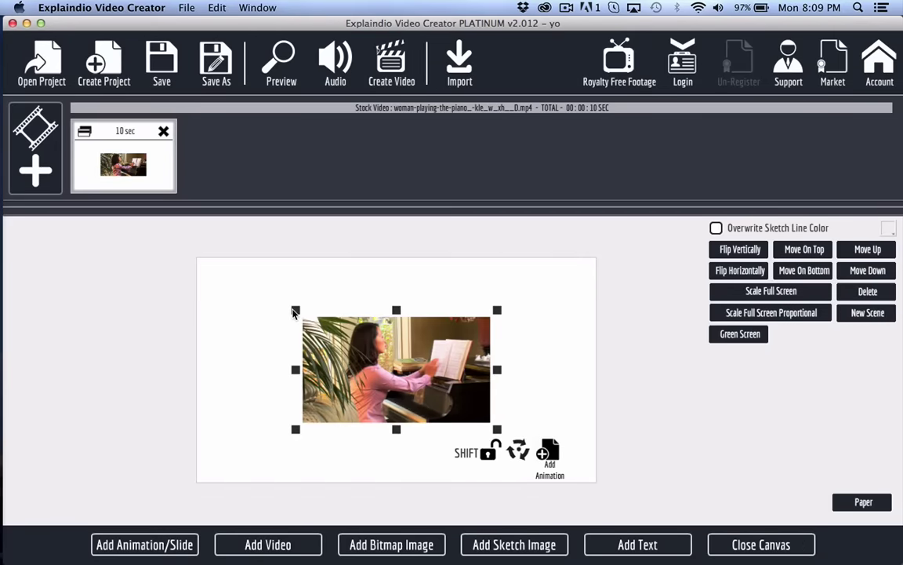
Step: Resize the piano clip proportionally from its corners and center it so it nearly fills the canvas
left_click_drag(295, 311, 202, 254)
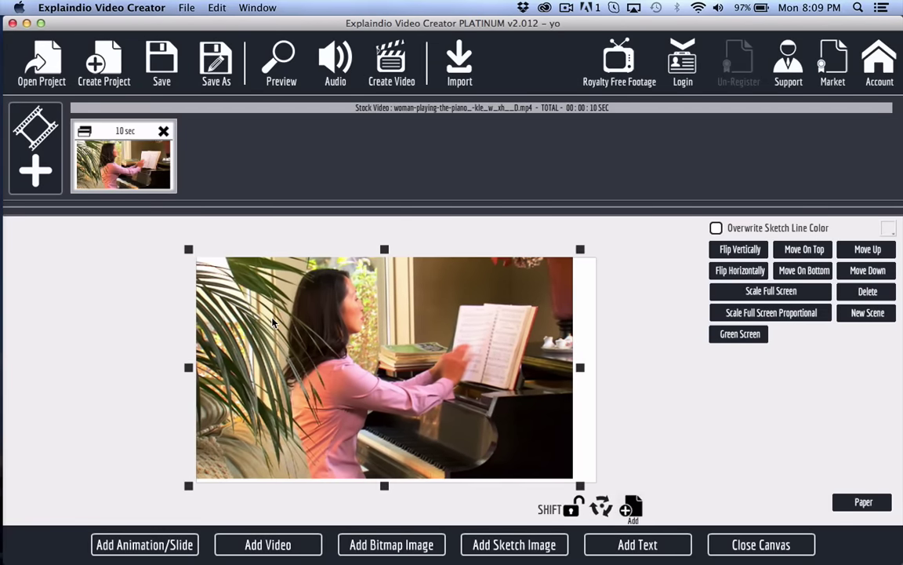
key("shift")
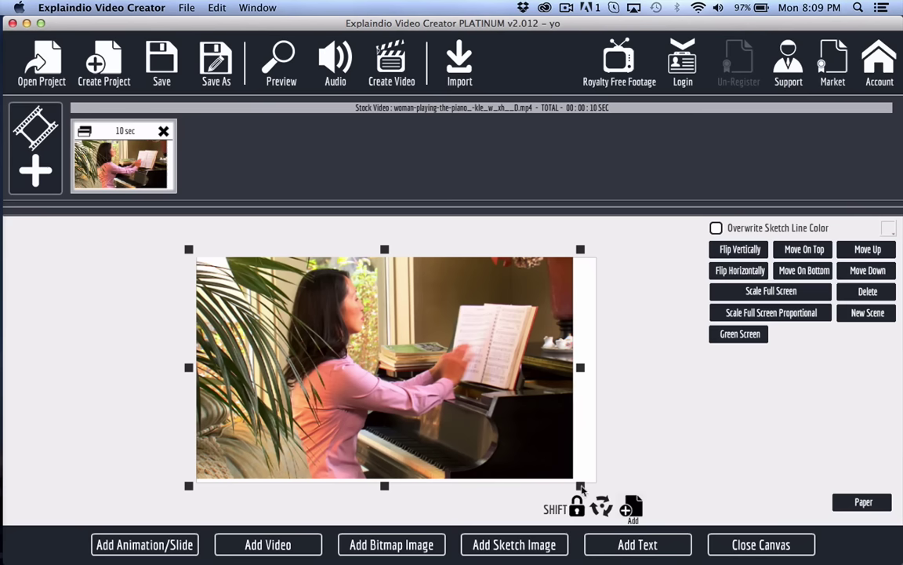
left_click_drag(581, 487, 602, 491)
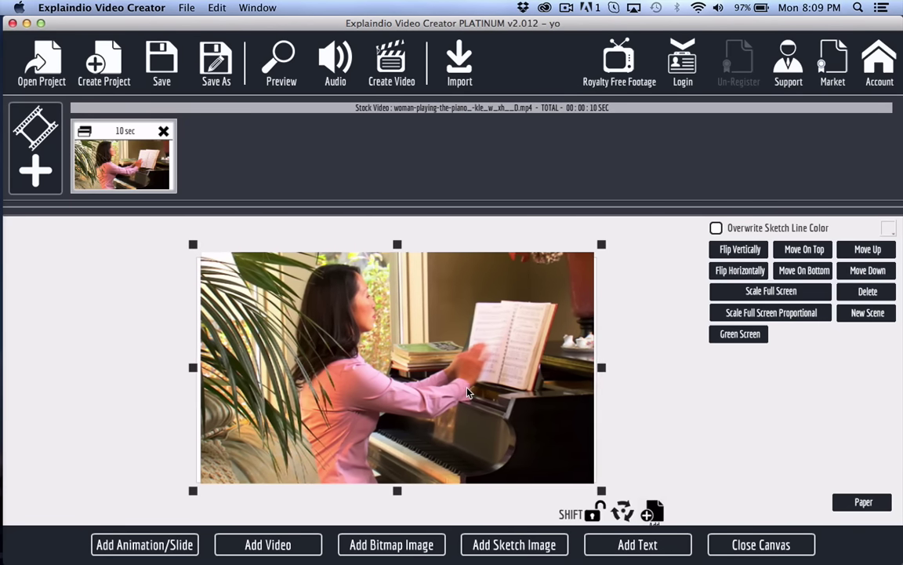
left_click_drag(468, 392, 465, 392)
key("shift")
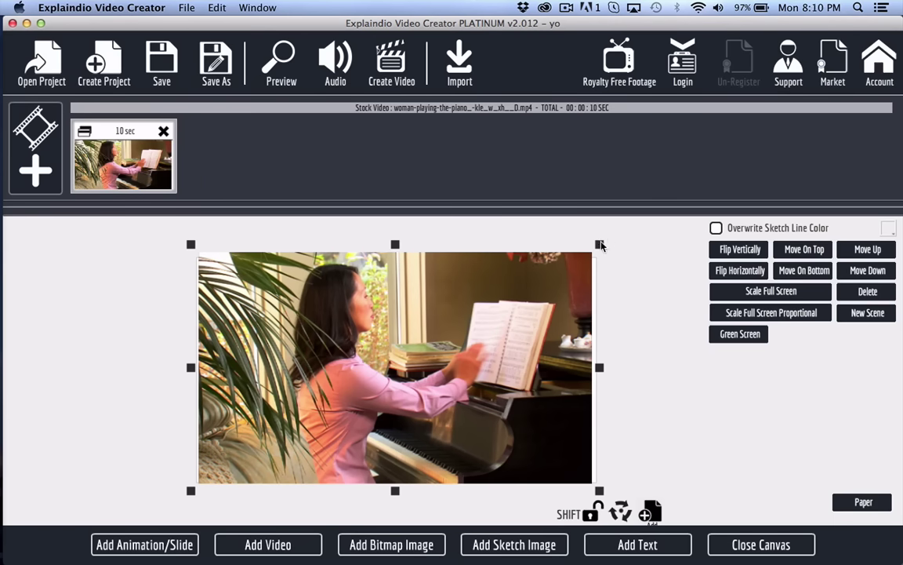
left_click_drag(601, 246, 606, 239)
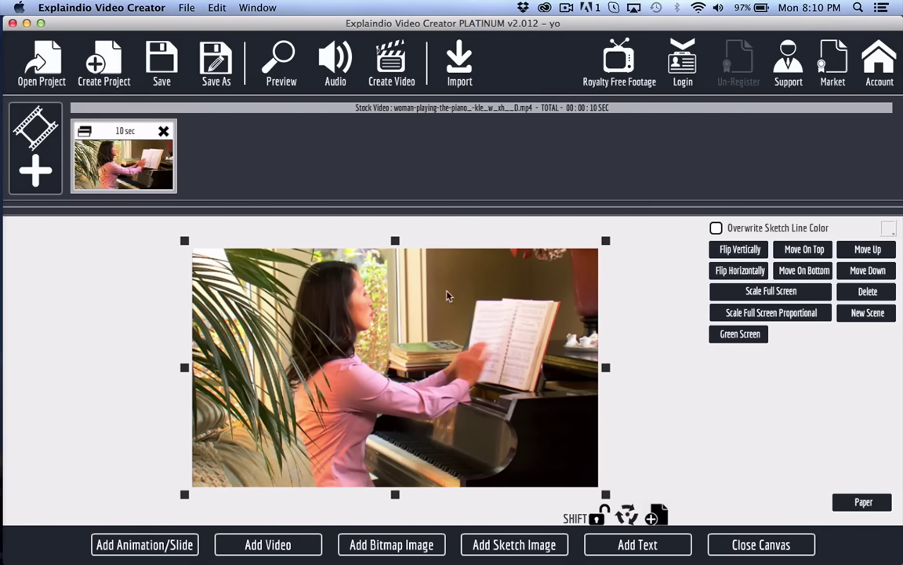
Step: Add the Flash animation Arrow_Anim_red_effect_1.swf as a 3.1 sec second slide
left_click(144, 544)
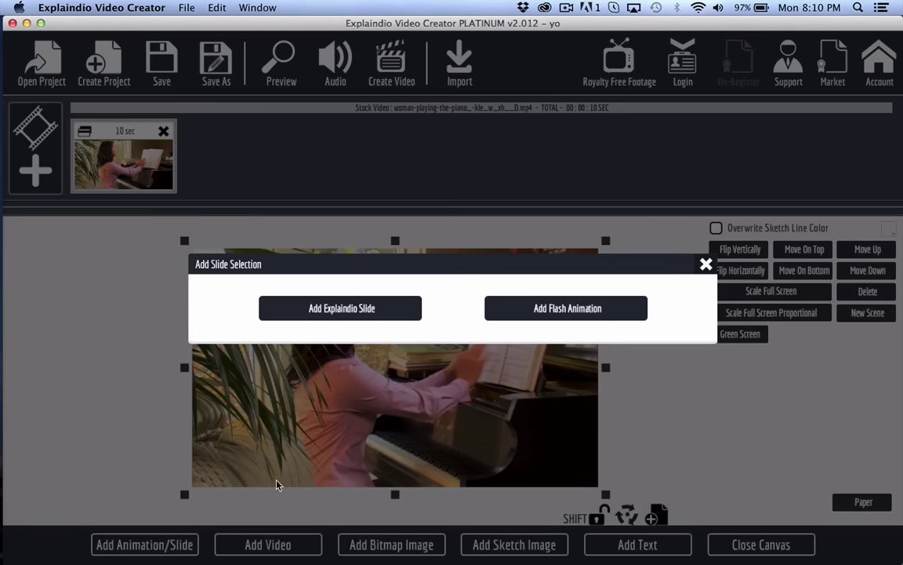
left_click(584, 311)
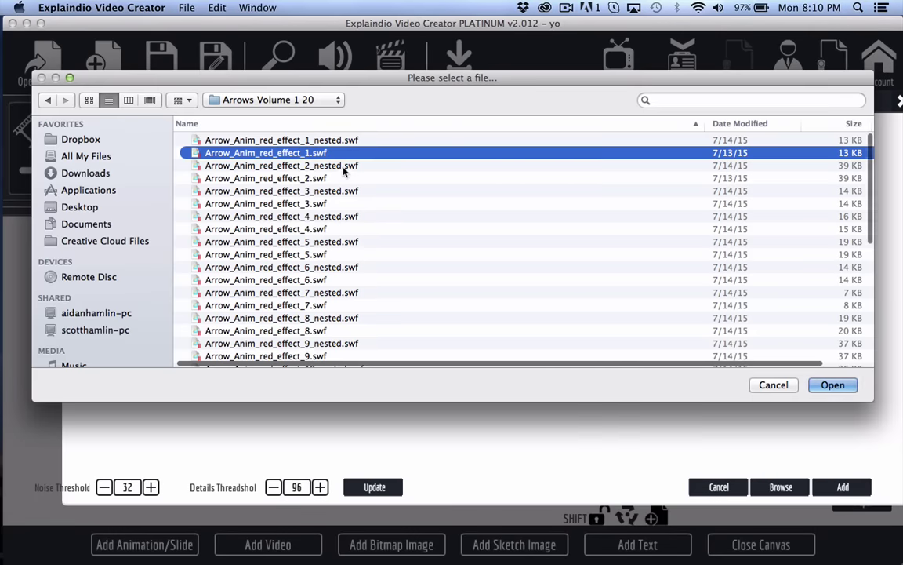
left_click(833, 384)
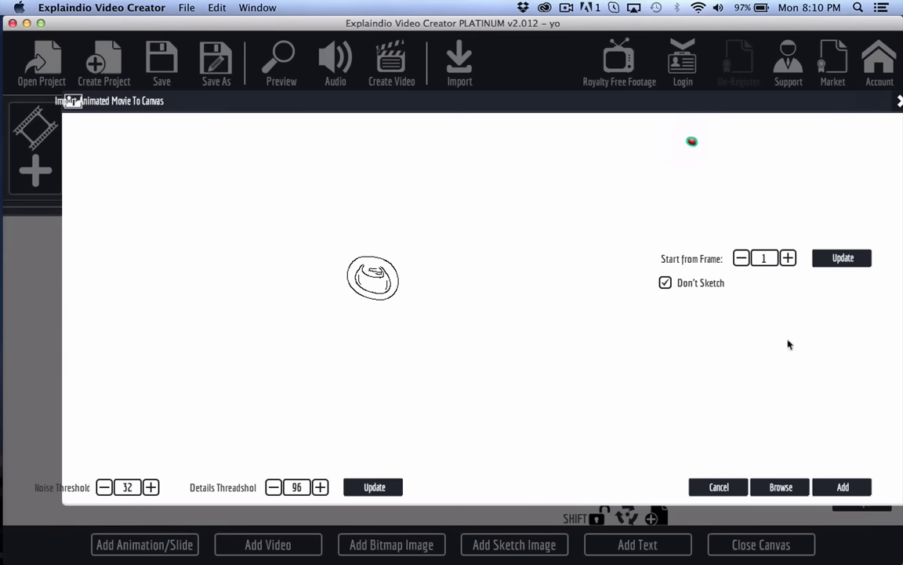
left_click(835, 489)
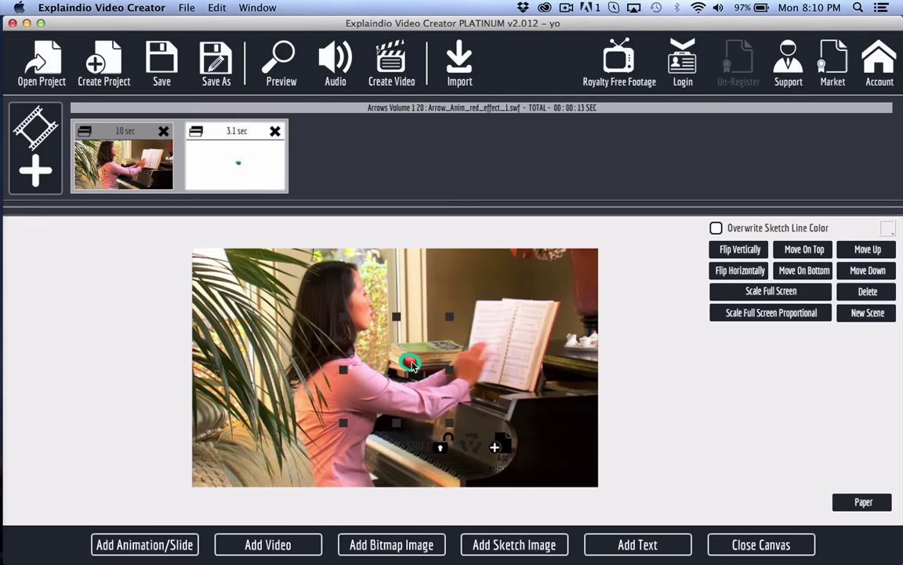
Step: Move the arrow beside the sheet music, preview the scene, then delete the 3.1 sec arrow slide
left_click_drag(410, 362, 441, 317)
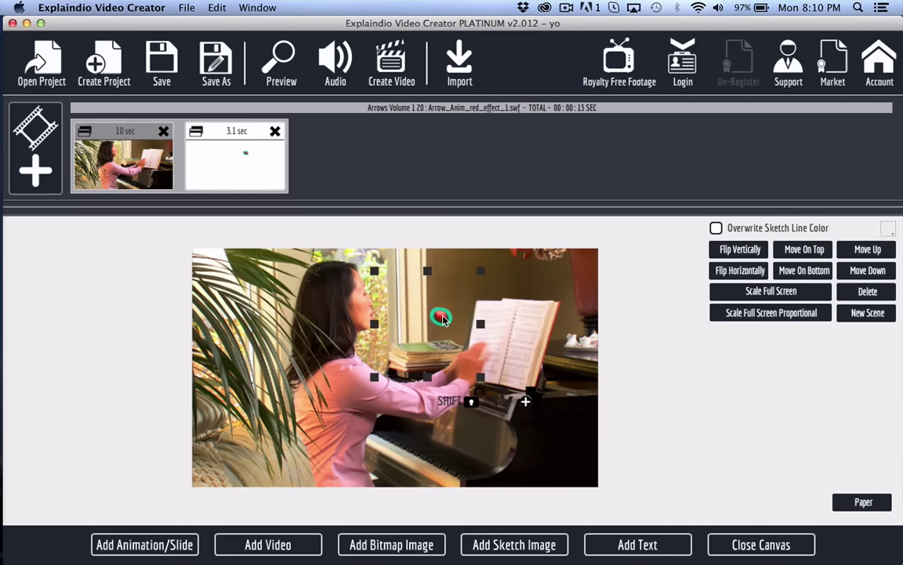
left_click(271, 68)
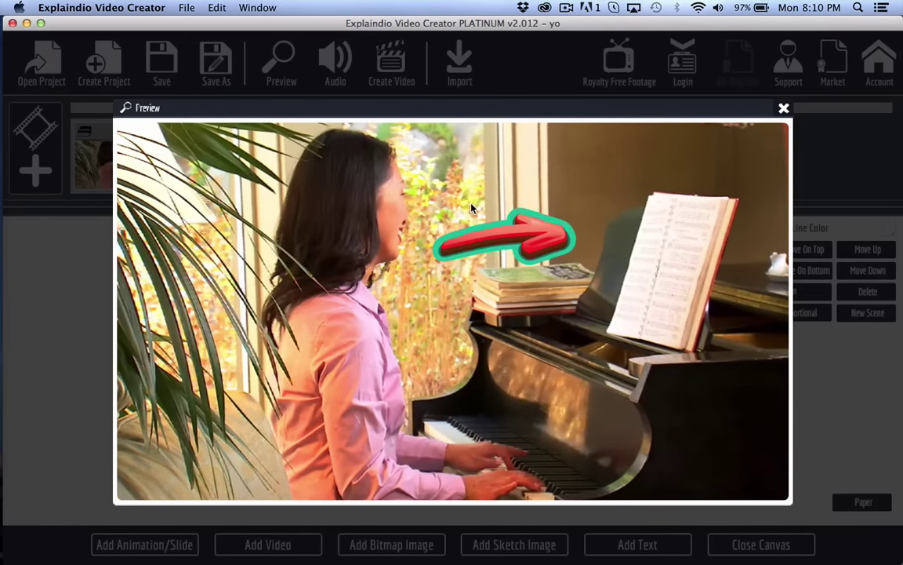
left_click(783, 109)
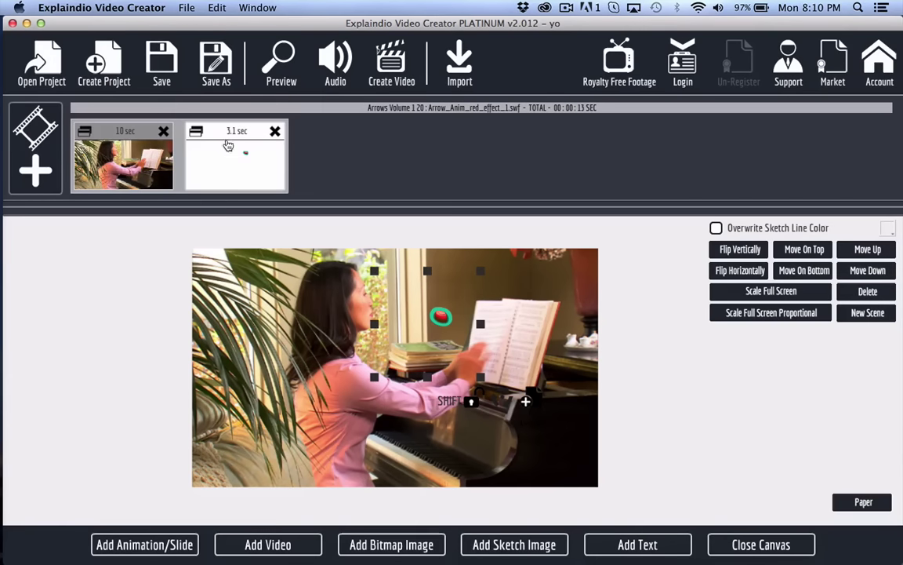
left_click(275, 132)
Step: Delete the piano scene and re-add Arrow_Anim_red_effect_1.swf as the only 3.1 sec slide
left_click(162, 133)
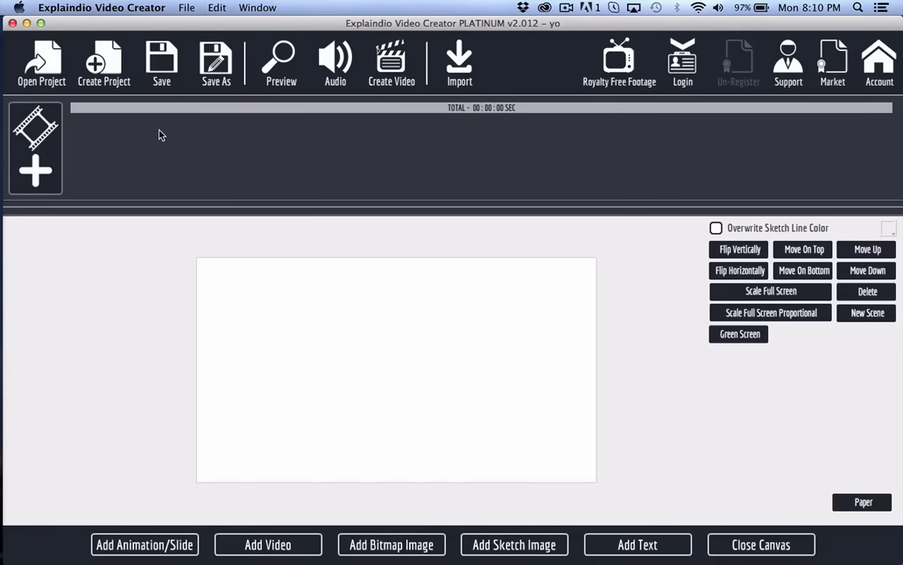
left_click(143, 546)
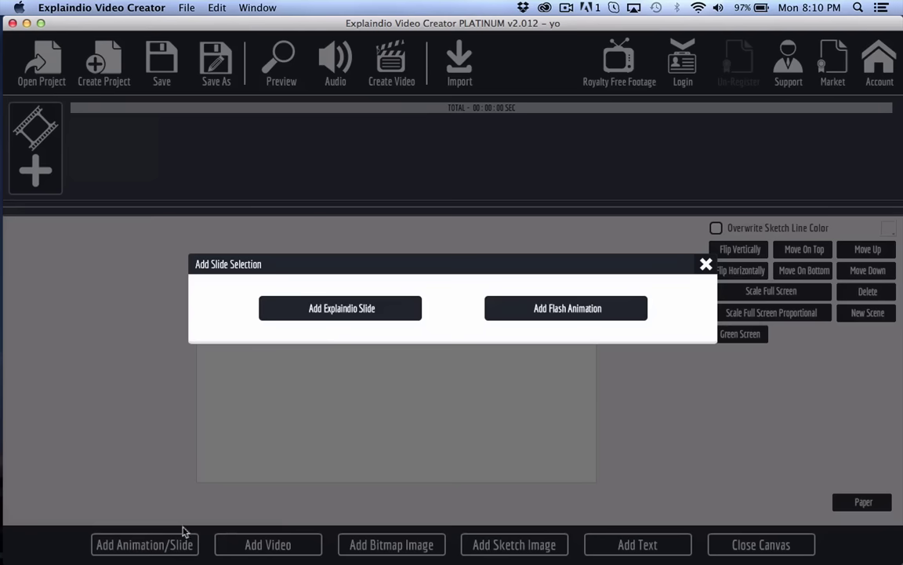
left_click(544, 309)
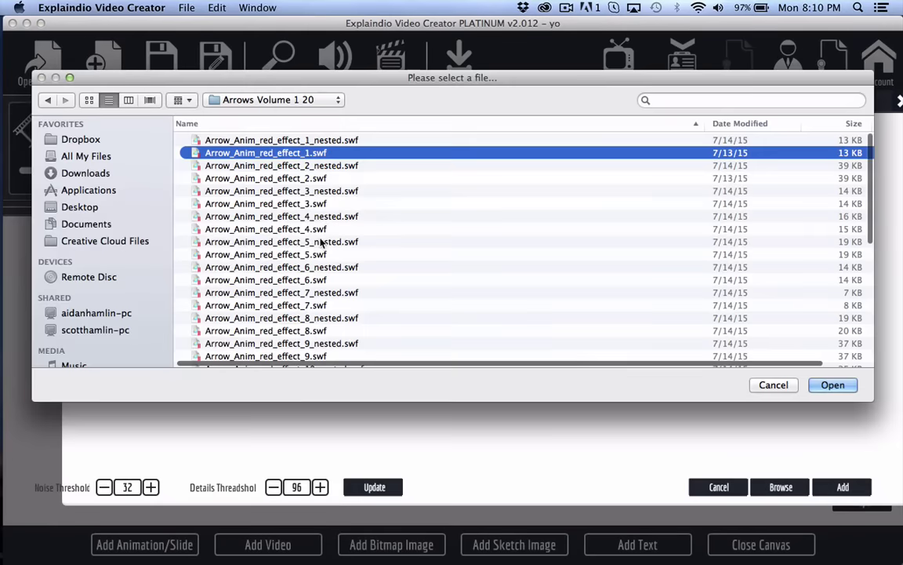
left_click(832, 385)
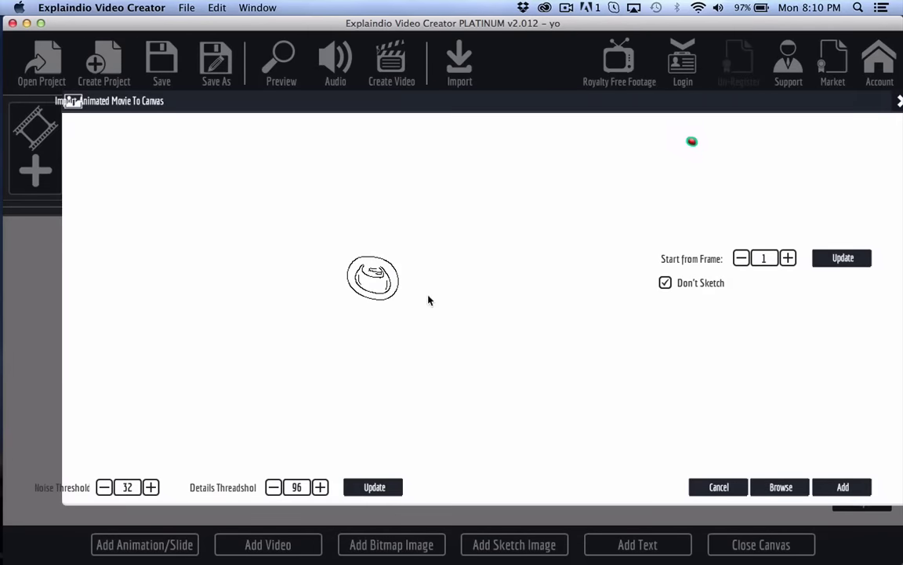
left_click(843, 487)
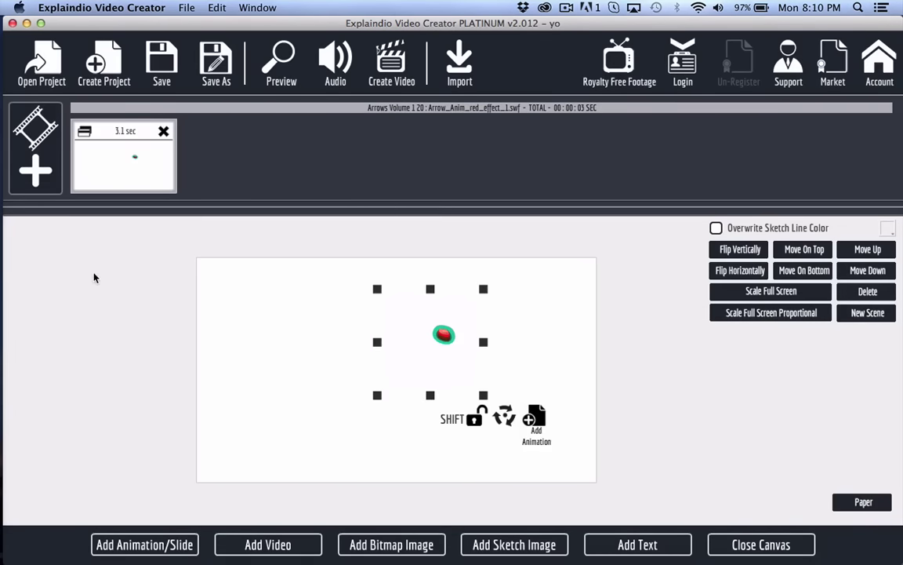
left_click(714, 538)
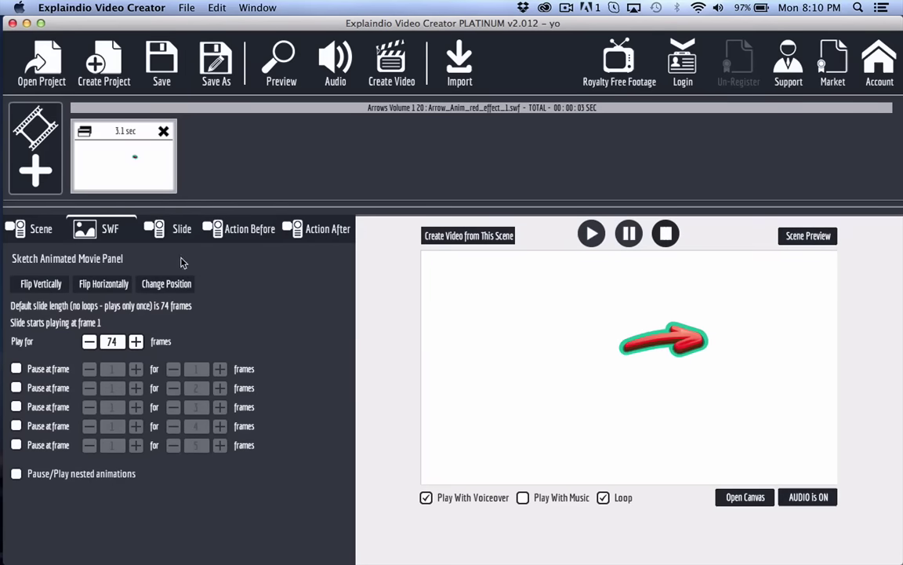
Step: Use the woman-playing-the-piano mp4 as the slide's background video and reopen its canvas
left_click(41, 231)
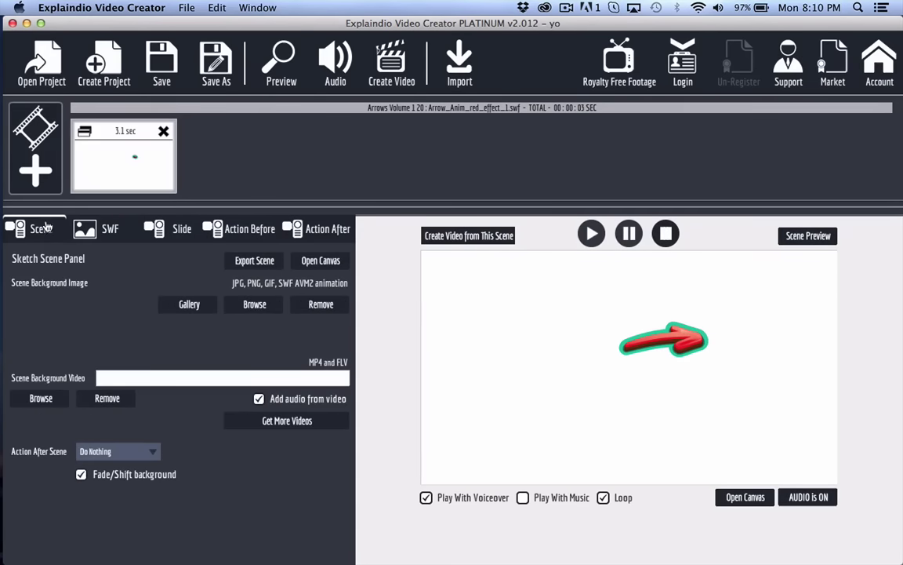
left_click(41, 398)
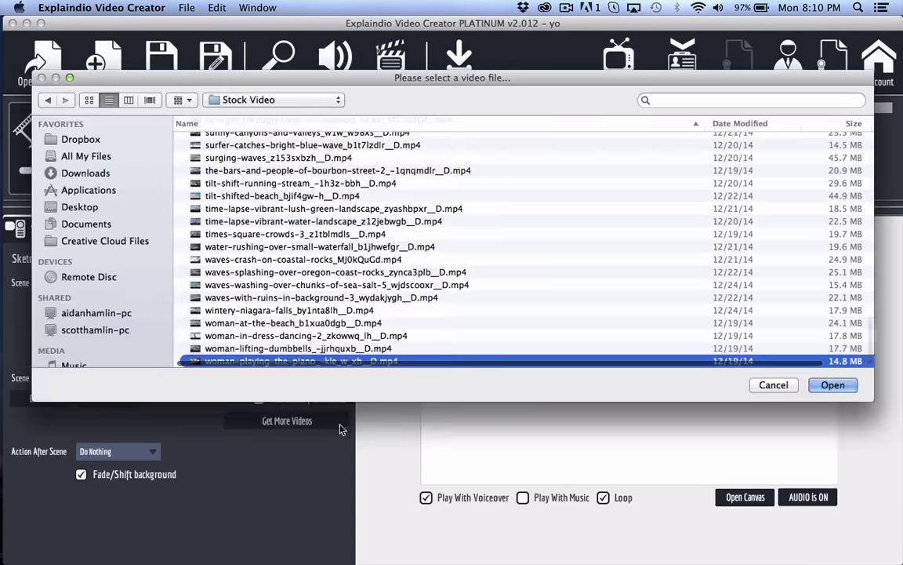
left_click(834, 385)
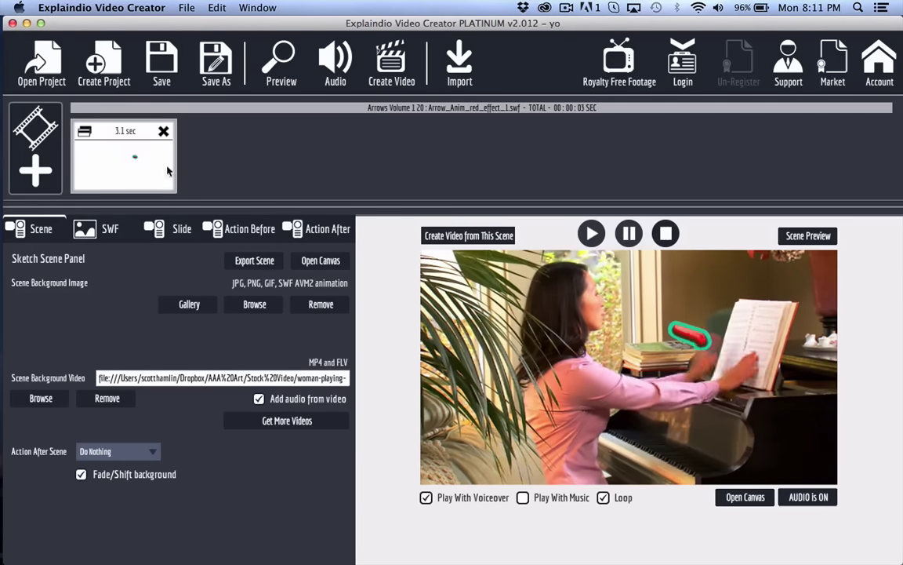
left_click(749, 500)
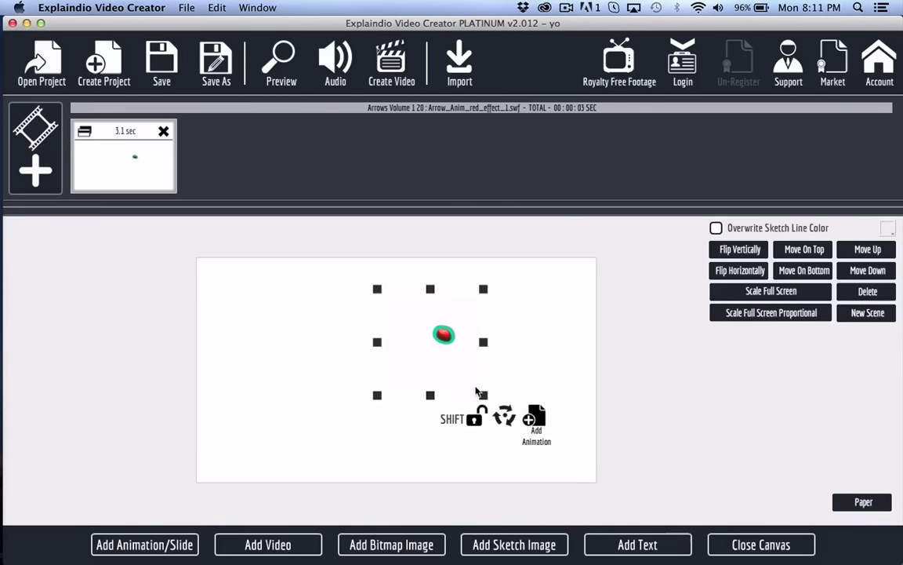
Step: Give the arrow a level motion path of 4 frames and close the canvas
left_click(547, 419)
left_click_drag(474, 306, 480, 339)
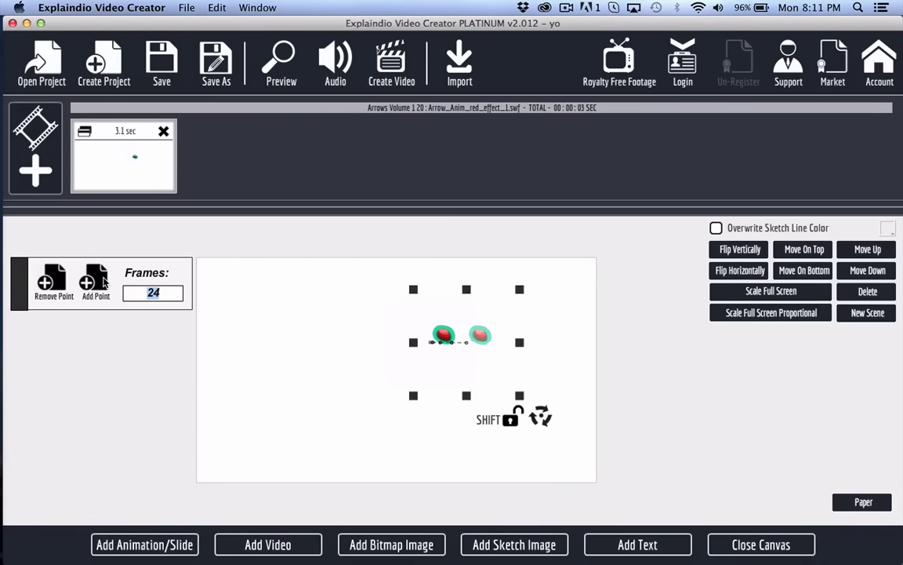
type("4")
left_click(761, 545)
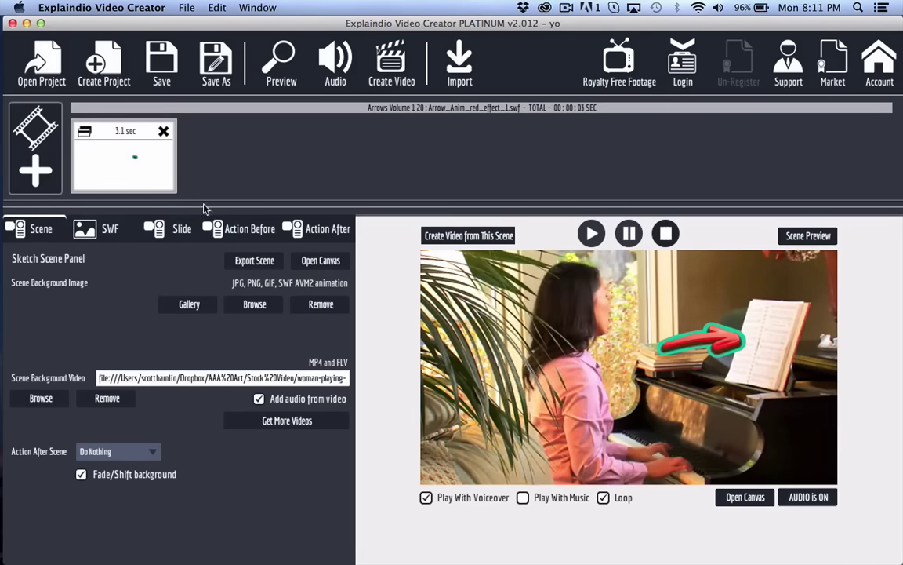
Step: In the SWF tab, enable the first pause and raise its frame to 73
left_click(100, 228)
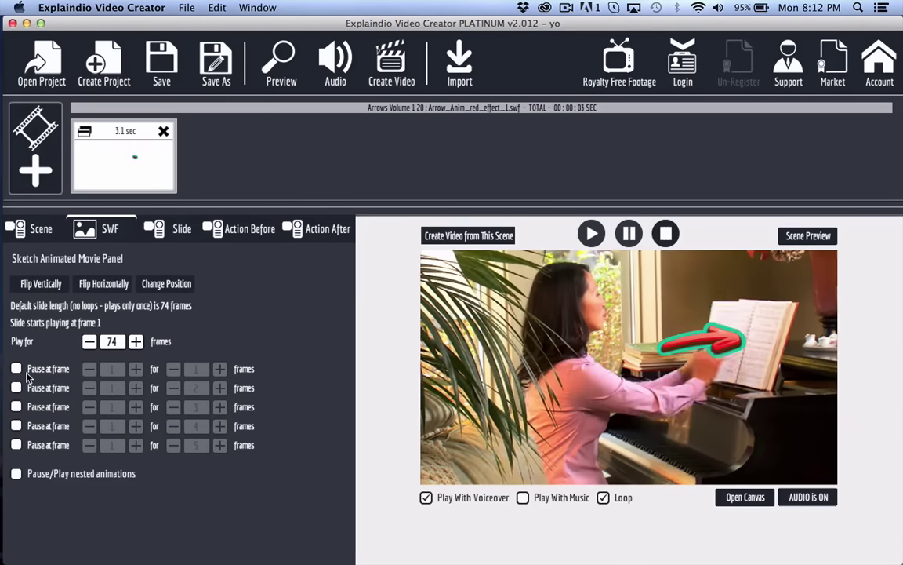
left_click(16, 368)
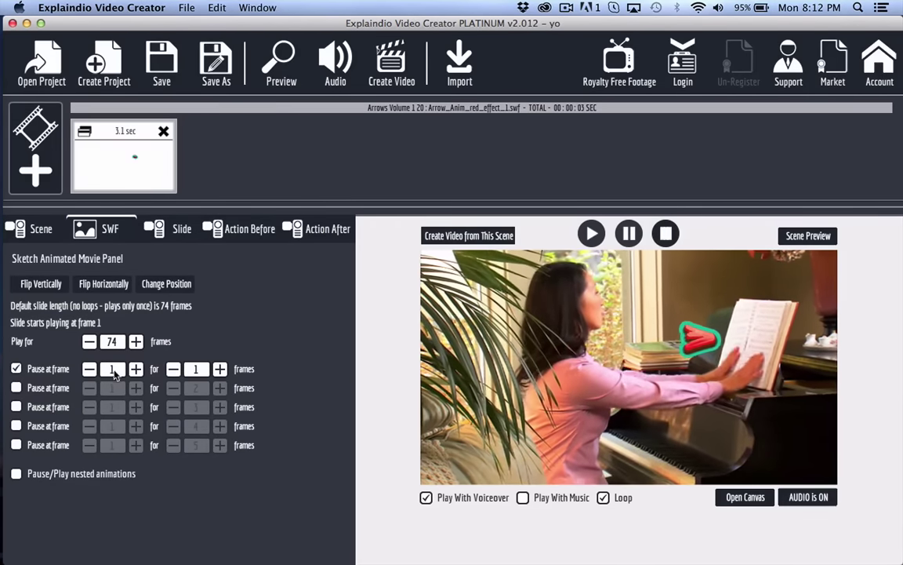
left_click(136, 369)
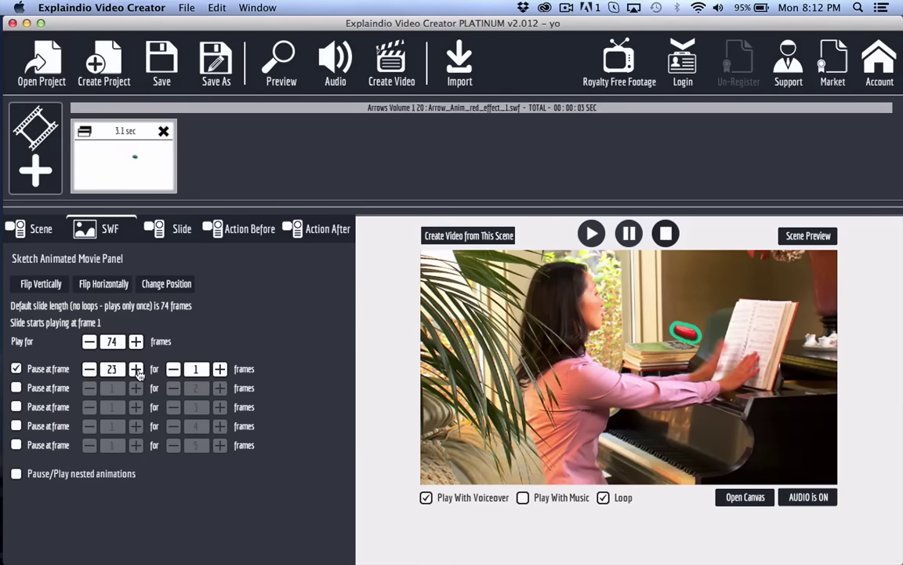
left_click(136, 368)
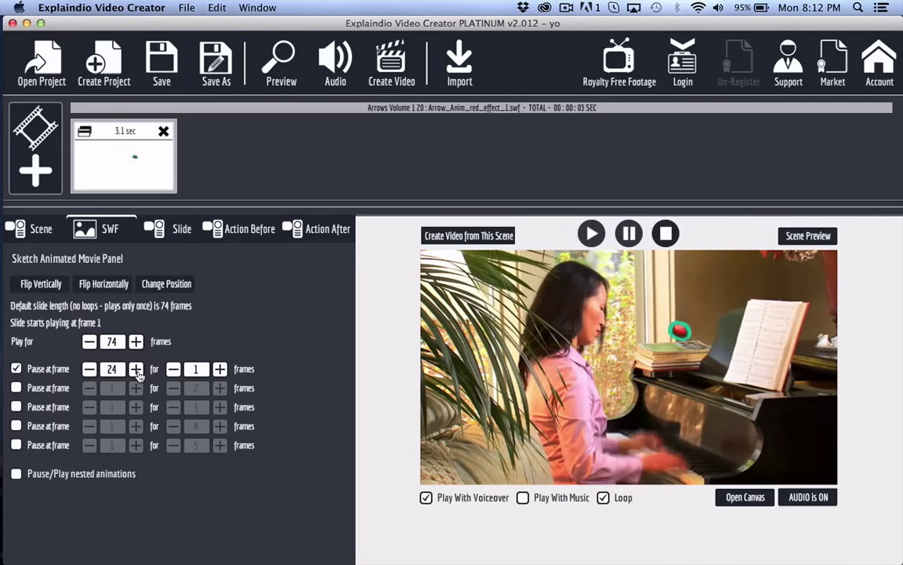
left_click(136, 368)
left_click(136, 368)
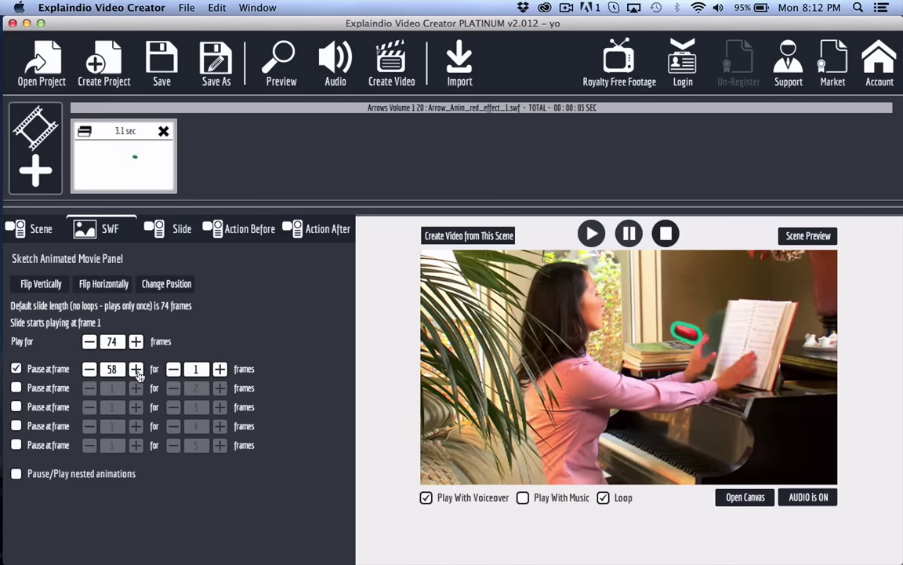
left_click(136, 368)
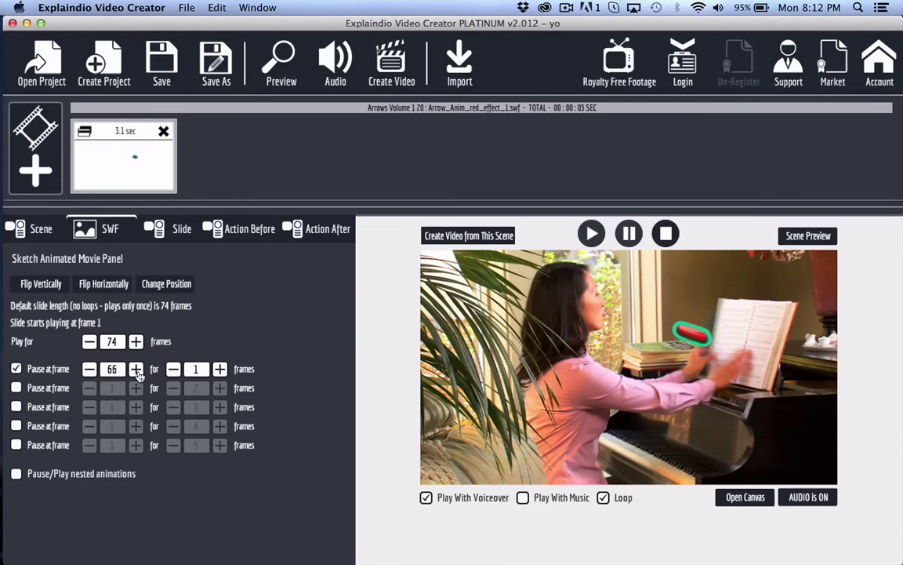
left_click(135, 369)
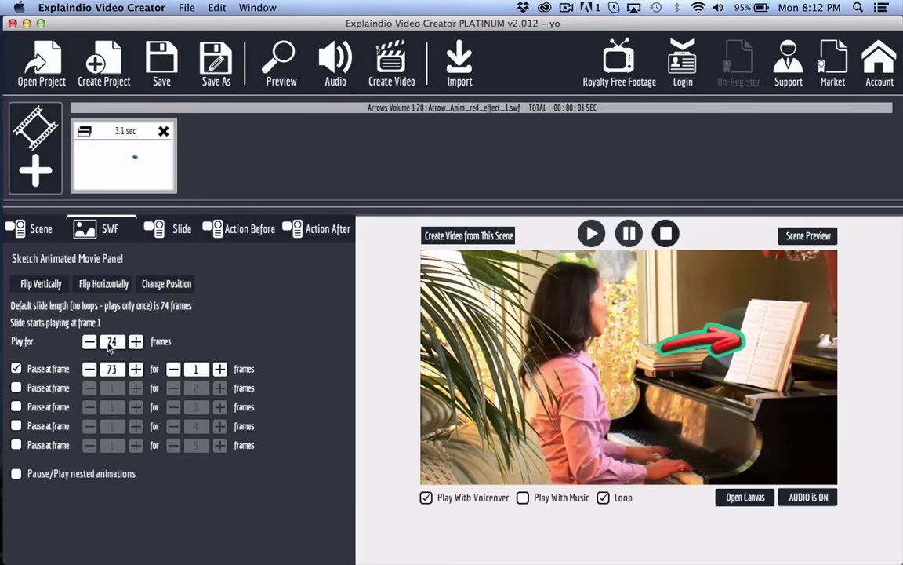
Step: Set the frame-73 pause duration to 167 frames, overshooting to 171 then trimming back
left_click(221, 369)
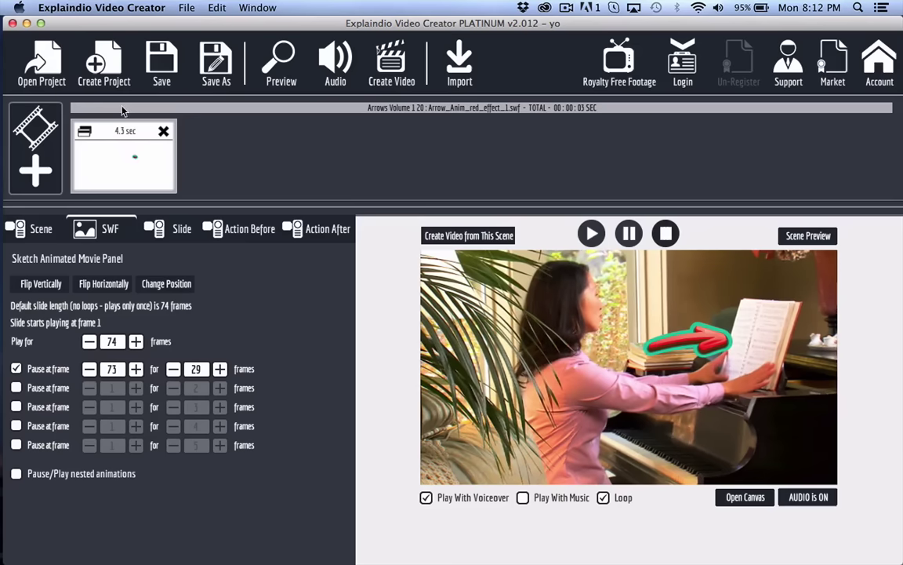
left_click(220, 369)
left_click(221, 369)
left_click(220, 369)
left_click(220, 369)
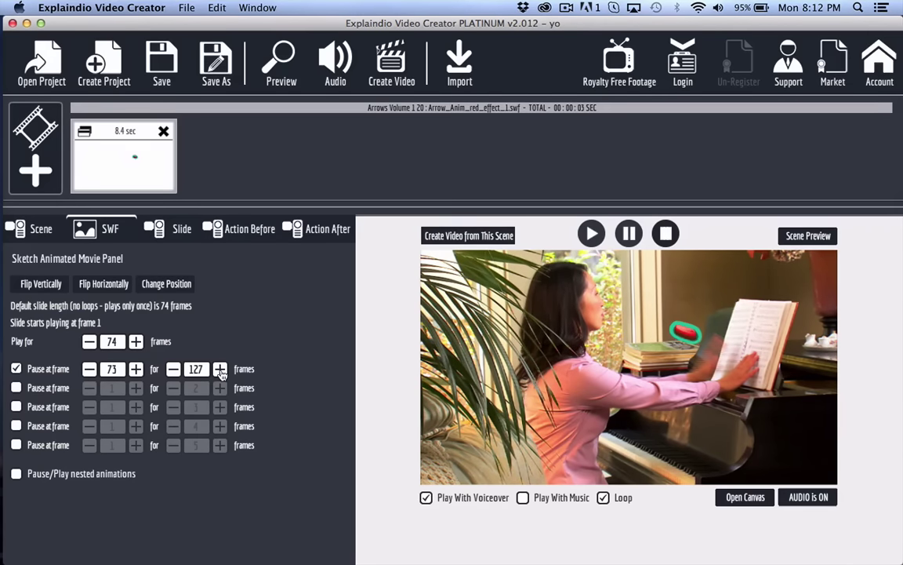
left_click(221, 370)
left_click(221, 370)
left_click(220, 370)
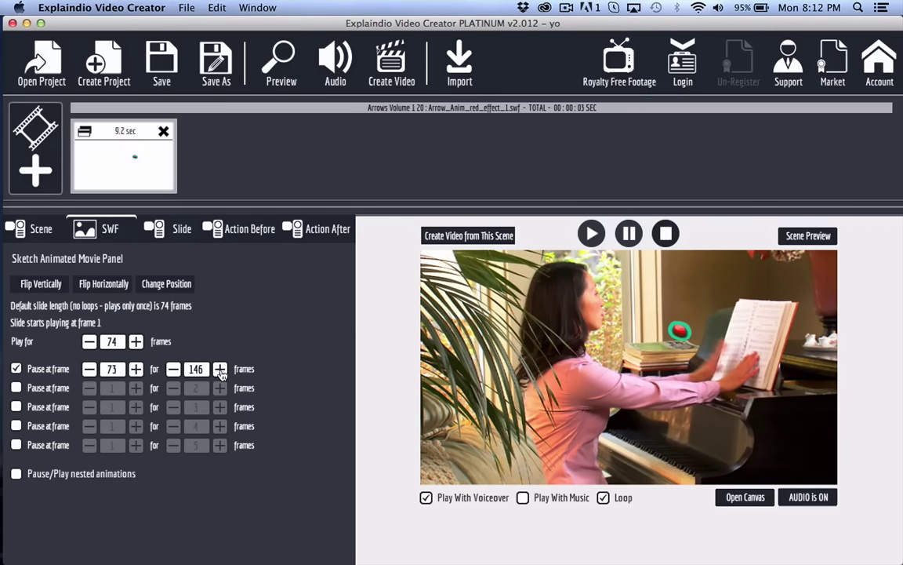
left_click(220, 369)
left_click(221, 369)
left_click(220, 369)
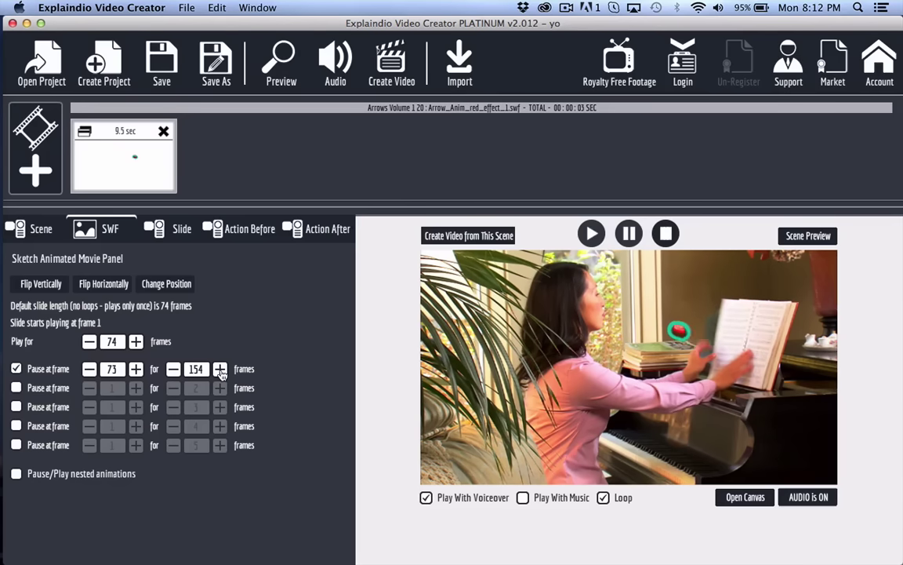
left_click(221, 369)
left_click(220, 370)
left_click(220, 370)
left_click(220, 370)
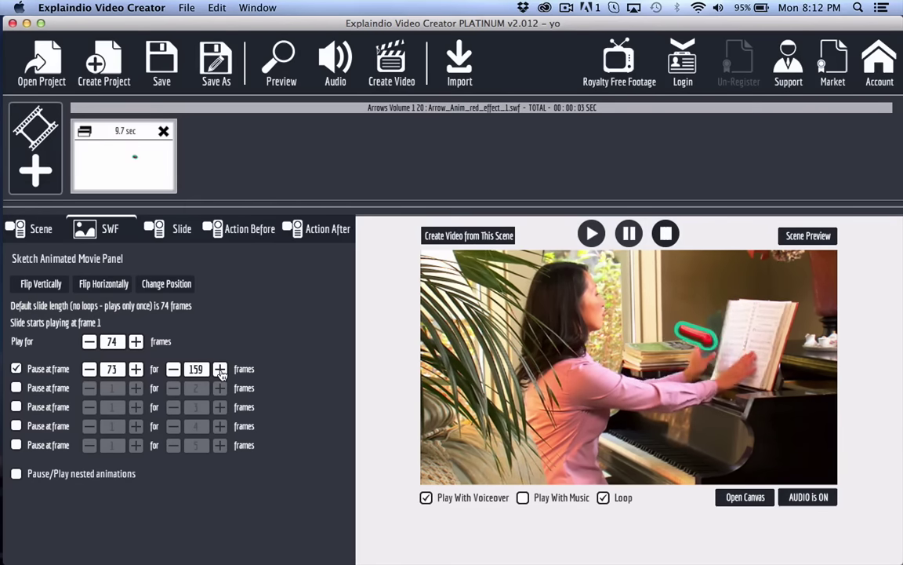
left_click(220, 369)
left_click(221, 369)
left_click(220, 369)
left_click(220, 370)
left_click(174, 370)
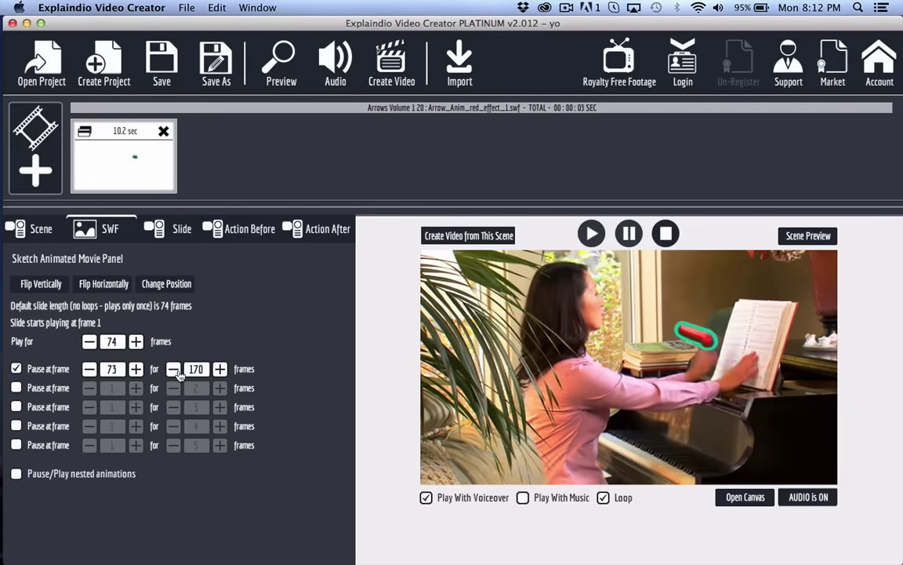
left_click(174, 369)
left_click(174, 370)
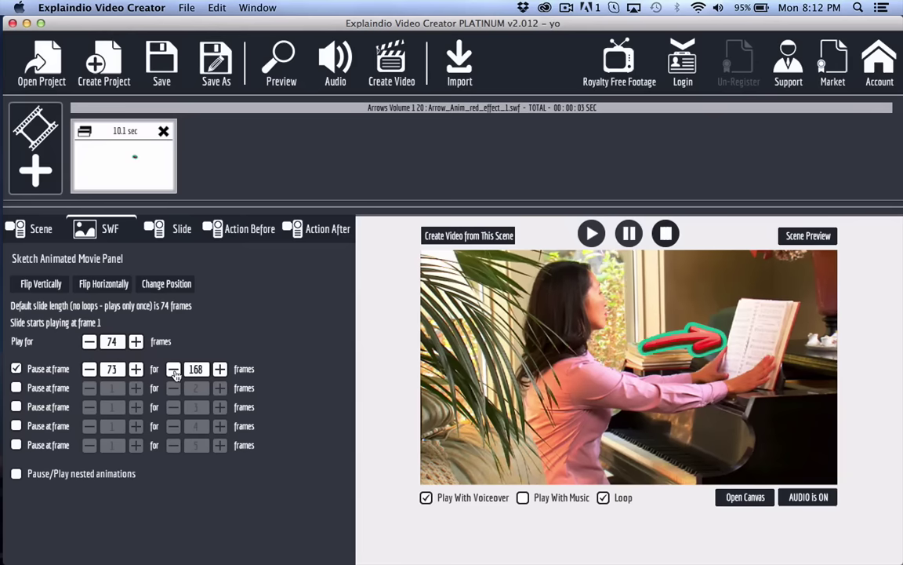
left_click(174, 370)
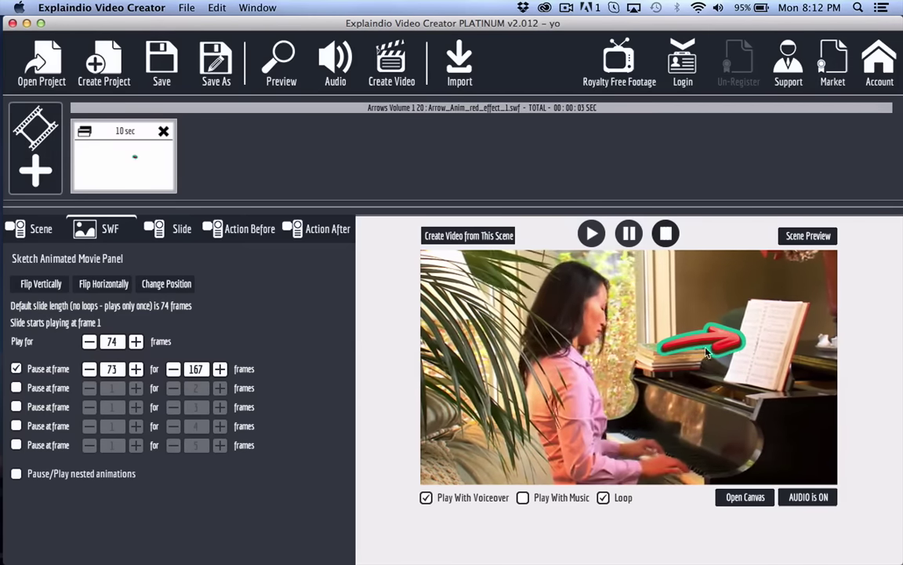